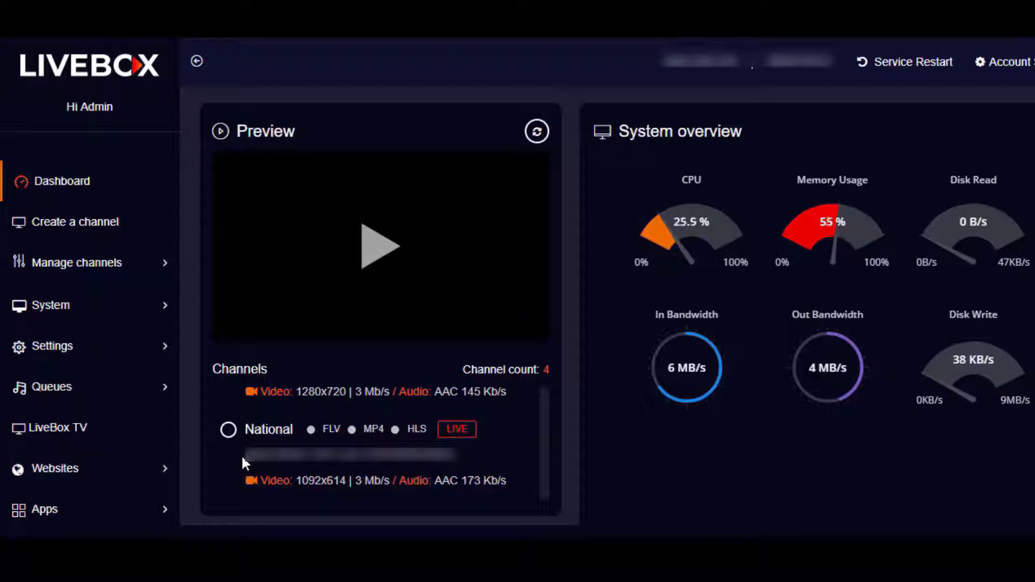
Select the National channel and play its live stream in the Preview
left_click(240, 439)
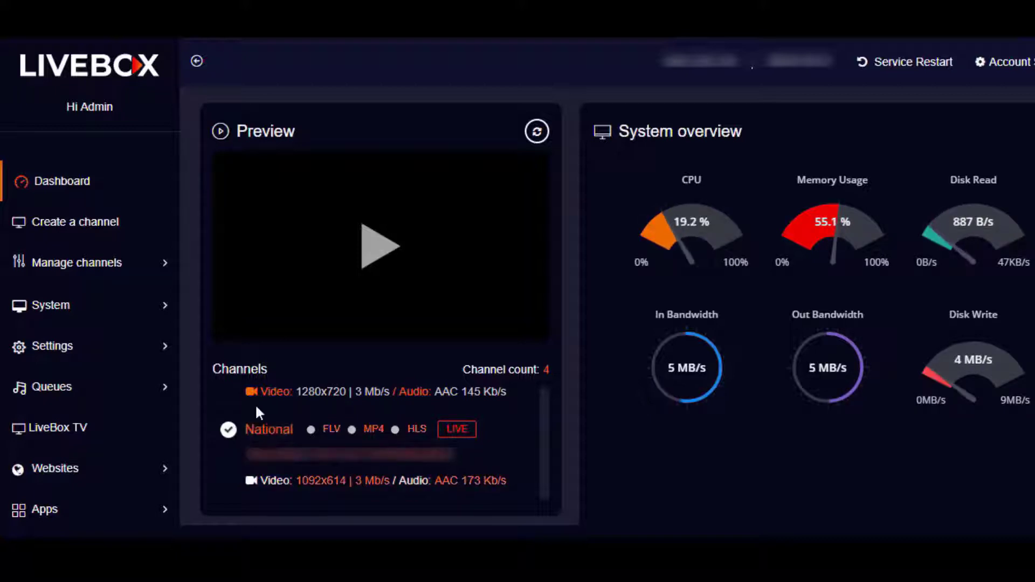
left_click(371, 269)
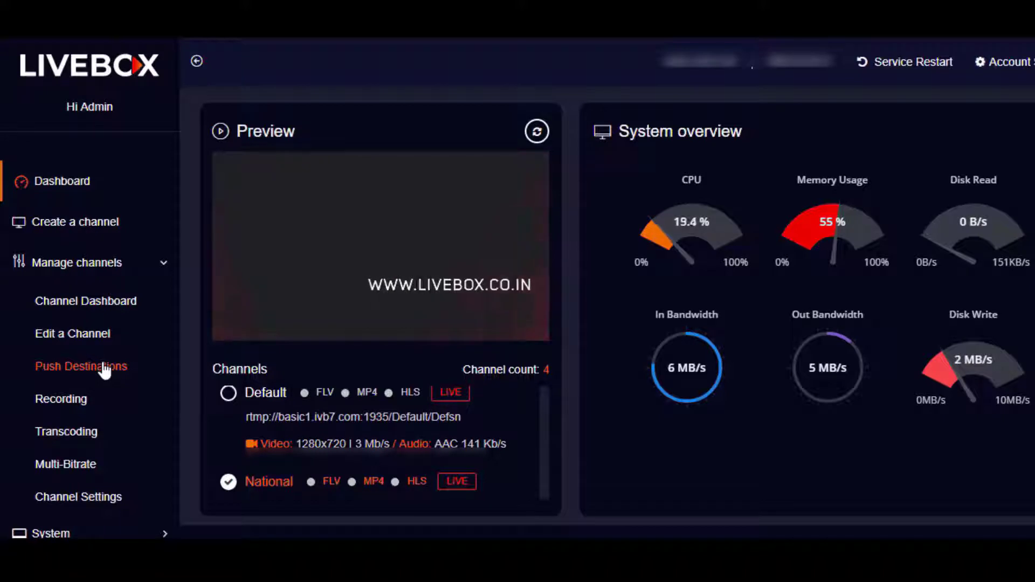
Open Push Destinations for the National channel and start adding a new destination
left_click(105, 372)
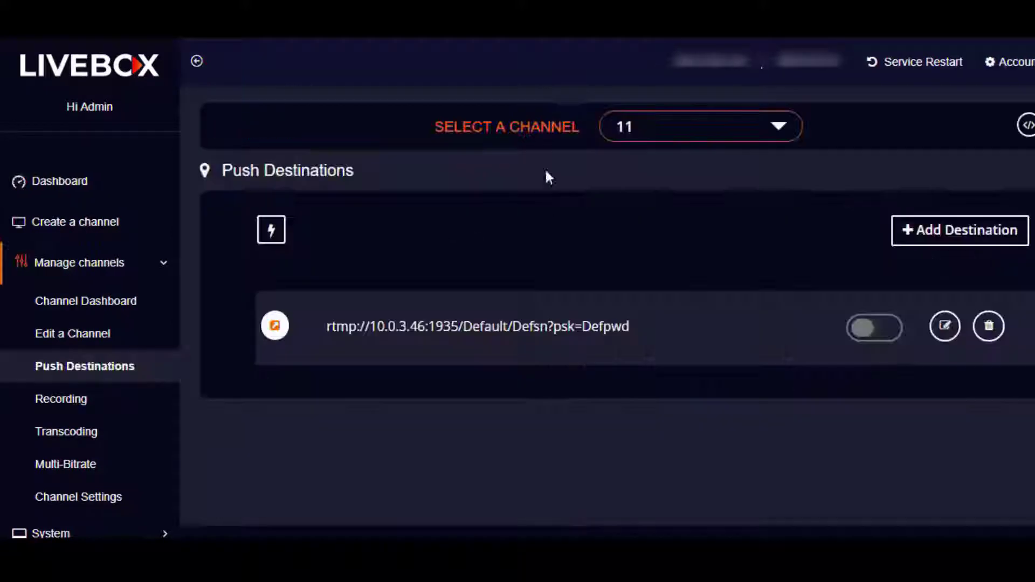
left_click(651, 131)
left_click(651, 197)
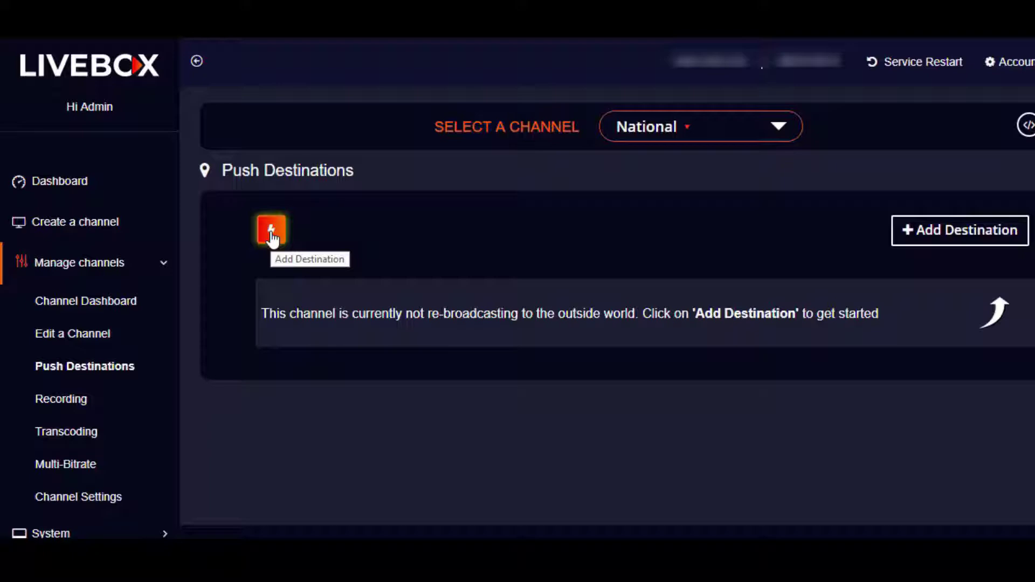
left_click(923, 237)
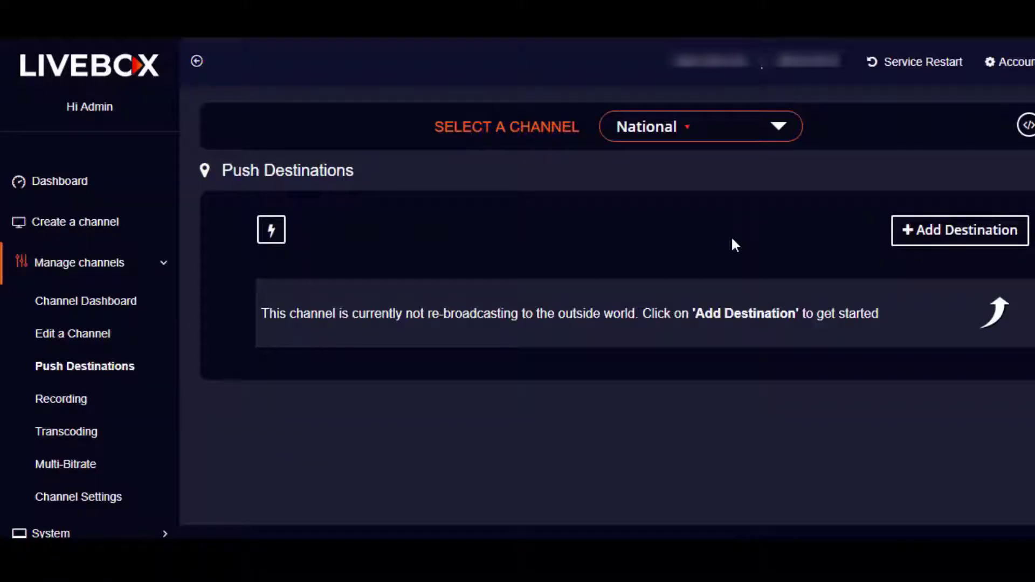
left_click(272, 237)
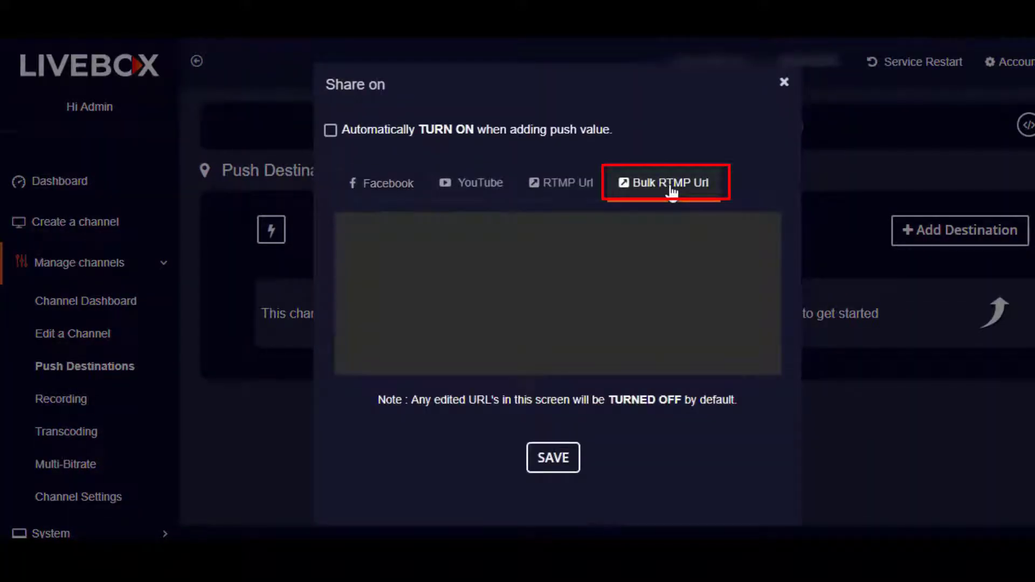
Paste the four RTMP server URLs into the Bulk RTMP Url tab
left_click(671, 185)
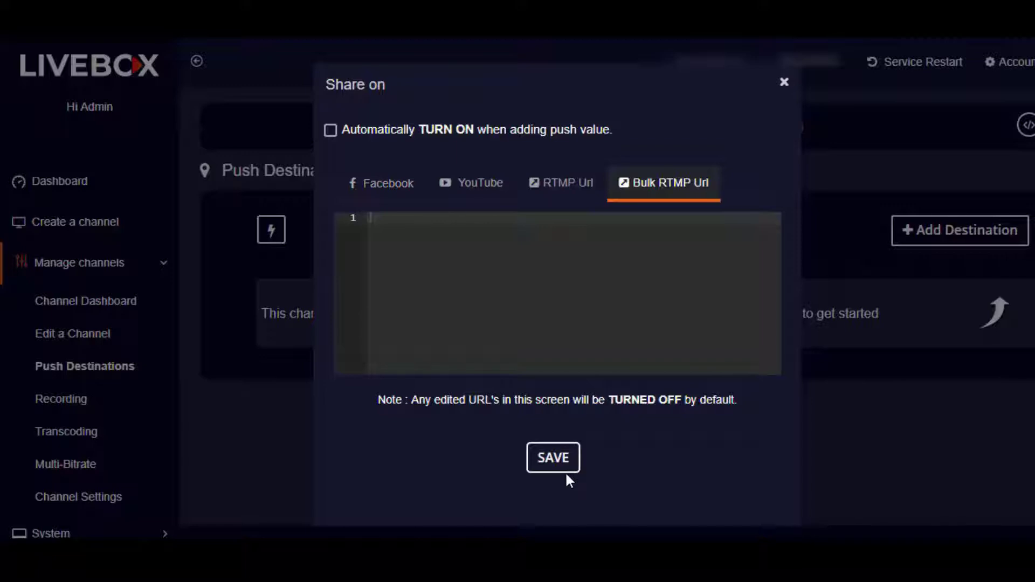
key("ctrl+v")
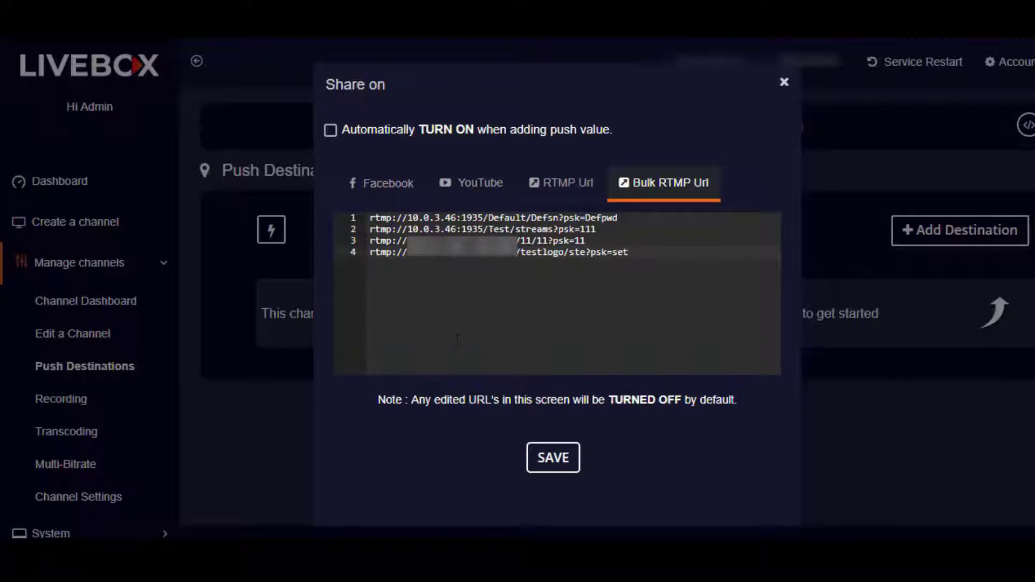
Save the four bulk RTMP URLs as National's push destinations
left_click(539, 467)
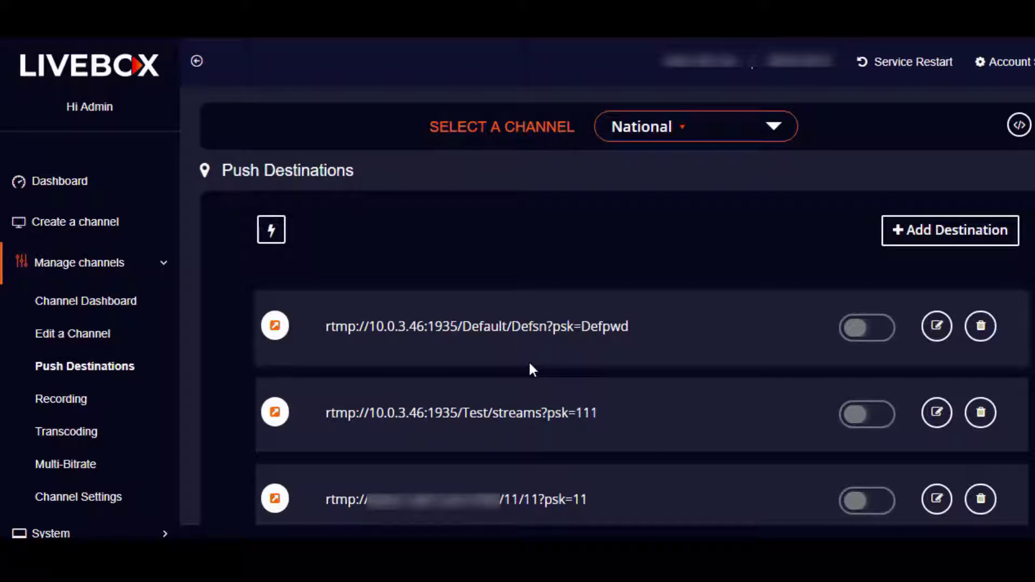